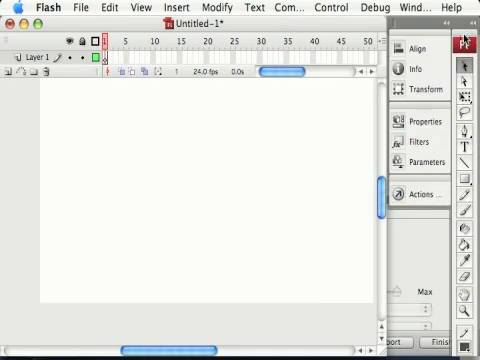
# Step: Try floating the Tools panel over the stage, toggling two columns, and docking it back at the right
pyautogui.moveTo(465, 38); pyautogui.dragTo(327, 99)
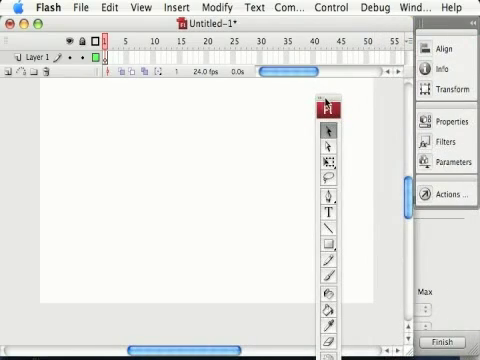
pyautogui.moveTo(328, 100); pyautogui.dragTo(468, 24)
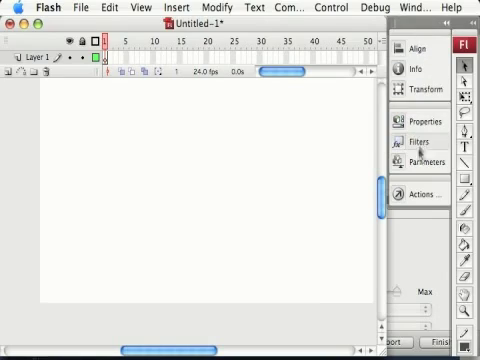
pyautogui.click(469, 30)
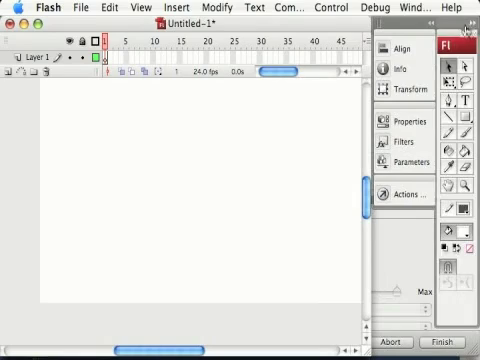
pyautogui.click(471, 28)
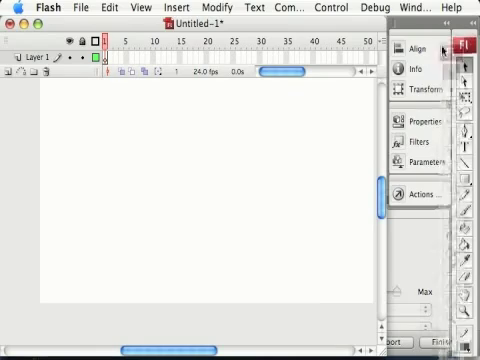
pyautogui.moveTo(468, 42); pyautogui.dragTo(292, 103)
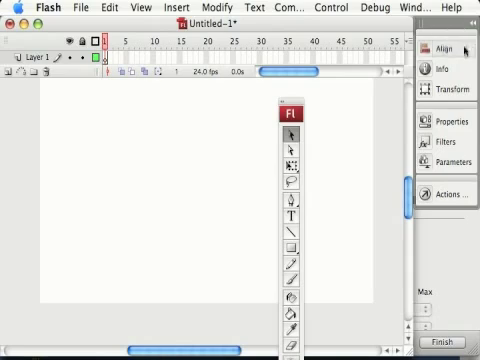
pyautogui.moveTo(289, 107)
pyautogui.mouseDown()
pyautogui.moveTo(427, 60)
pyautogui.moveTo(461, 28)
pyautogui.mouseUp()
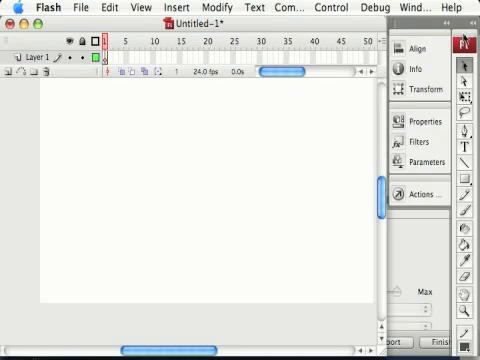
# Step: Float the Tools panel over the stage in two columns, moved toward the upper right
pyautogui.moveTo(463, 38); pyautogui.dragTo(294, 108)
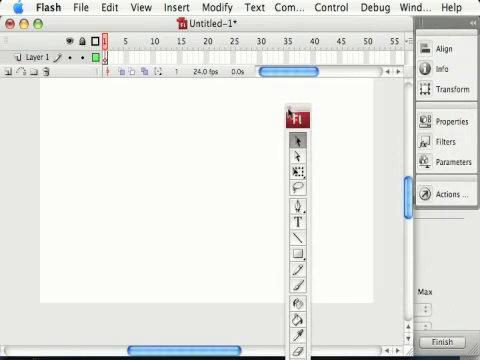
pyautogui.click(290, 110)
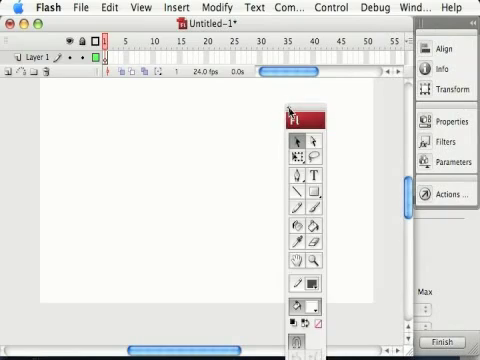
pyautogui.moveTo(294, 112); pyautogui.dragTo(336, 70)
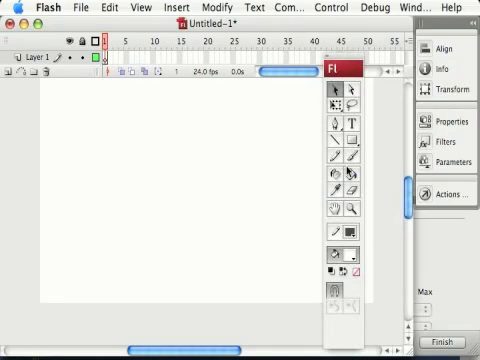
# Step: Move the floating tools near the top, restore two columns, and dock them at the right edge
pyautogui.click(330, 63)
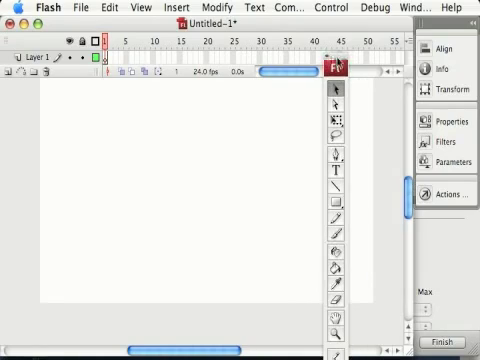
pyautogui.moveTo(336, 66)
pyautogui.mouseDown()
pyautogui.moveTo(355, 14)
pyautogui.moveTo(341, 34)
pyautogui.mouseUp()
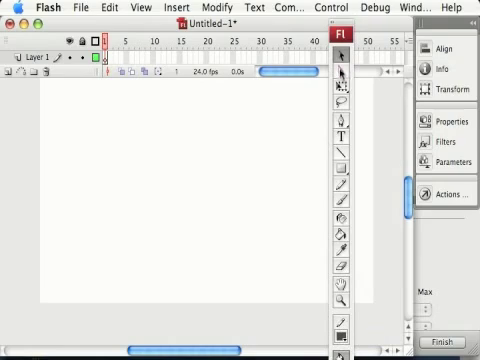
pyautogui.click(332, 25)
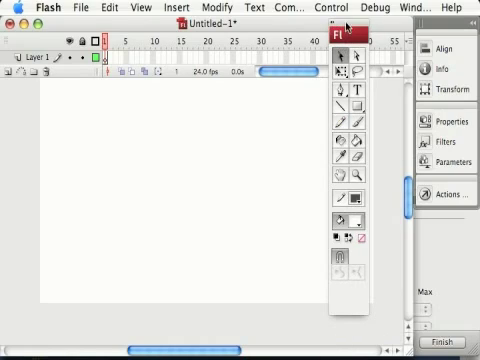
pyautogui.moveTo(348, 28); pyautogui.dragTo(472, 27)
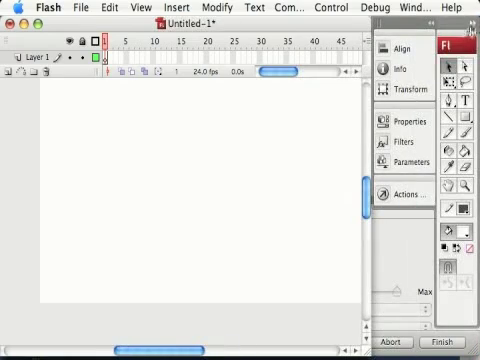